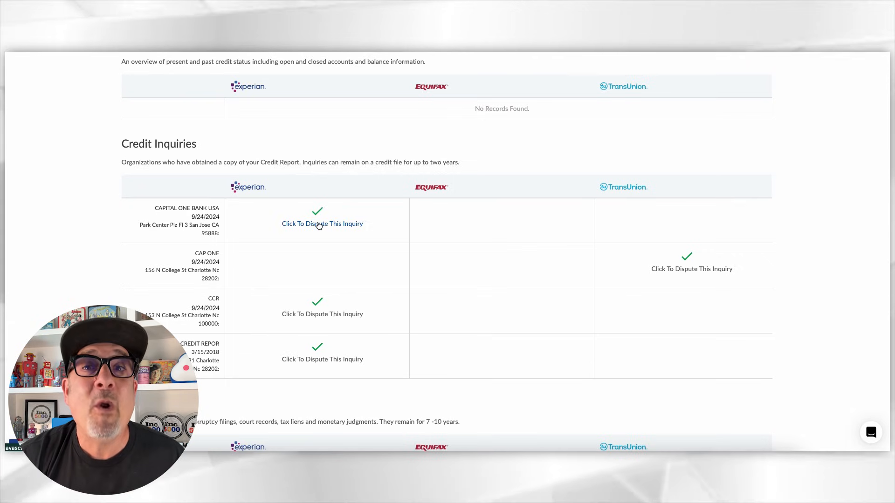
Step: Mark the CAPITAL ONE BANK USA inquiry under Experian for dispute and set Sample Reason for the bankruptcy record
click(318, 225)
scroll(739, 344, down, 3)
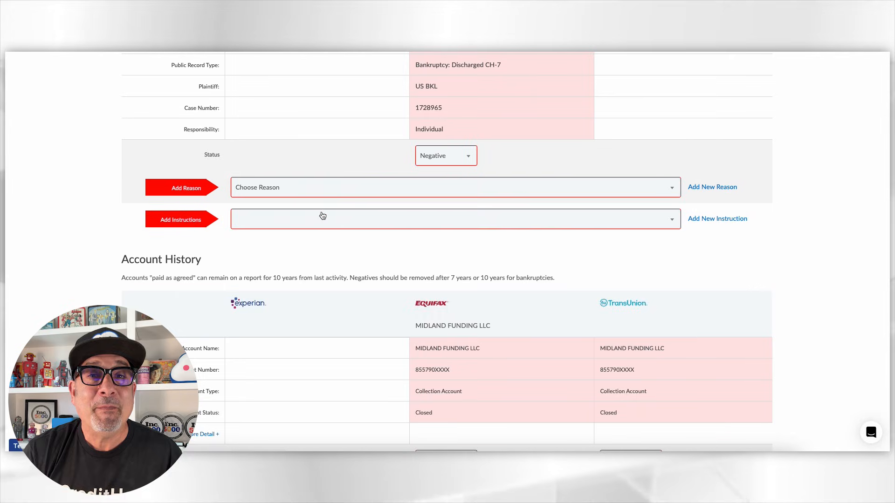
click(308, 187)
click(300, 260)
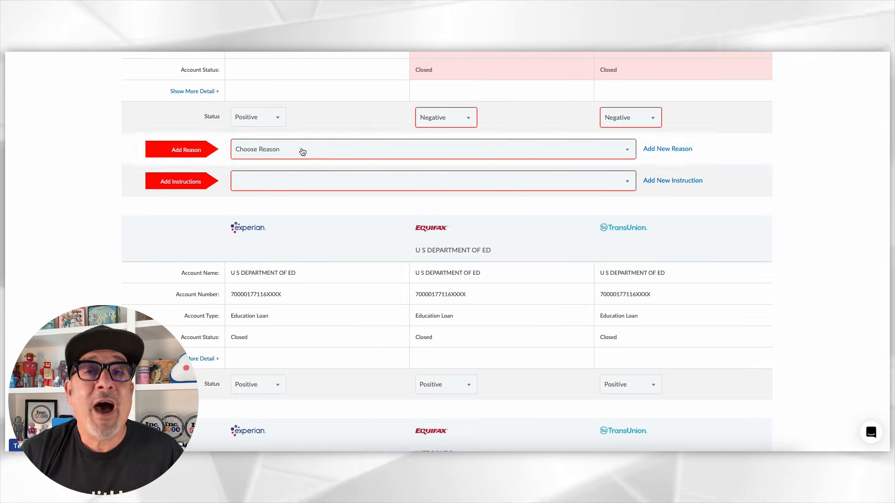
Step: Set Sample Reason for the MIDLAND FUNDING LLC and US DEPT VETS accounts and choose the dispute instruction for US DEPT VETS
click(300, 149)
click(303, 217)
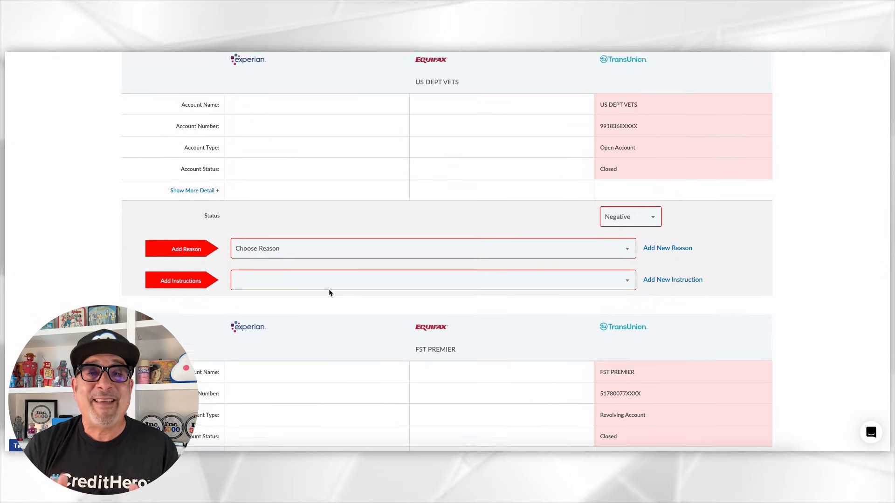
click(326, 248)
click(296, 309)
click(303, 326)
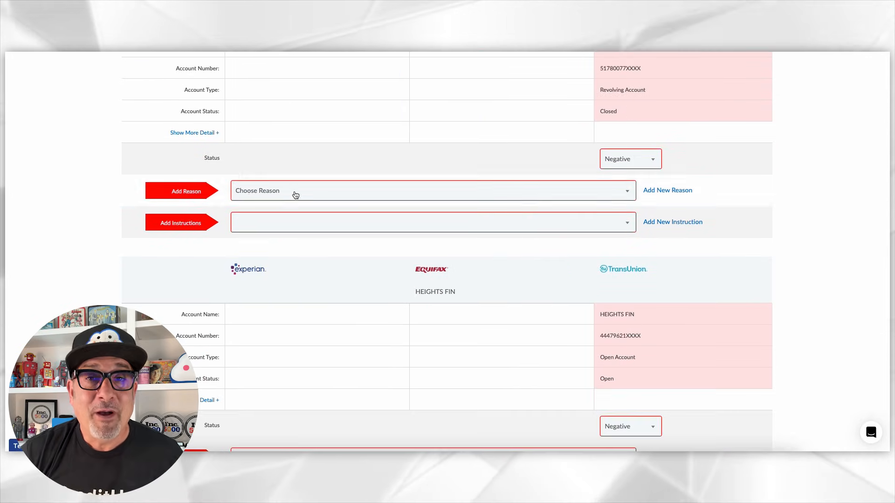
Step: Set Sample Reason and choose a dispute instruction for the FST PREMIER account
click(293, 200)
click(293, 261)
click(293, 228)
click(281, 275)
Step: Give the HEIGHTS FIN account Sample Reason and the instruction "Please investigate and delete from my credit report."
scroll(282, 274, down, 6)
click(299, 167)
click(299, 230)
click(299, 196)
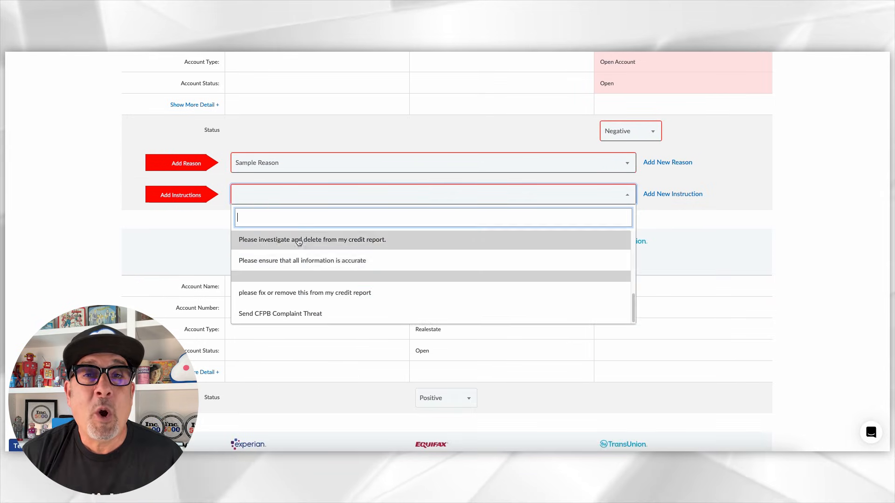
click(299, 240)
Step: Give FIRST PREMIER BANK Sample Reason and the instruction "Please investigate and delete from my credit report.", and continue to the dispute wizard
scroll(325, 290, down, 12)
click(305, 256)
click(260, 322)
click(293, 285)
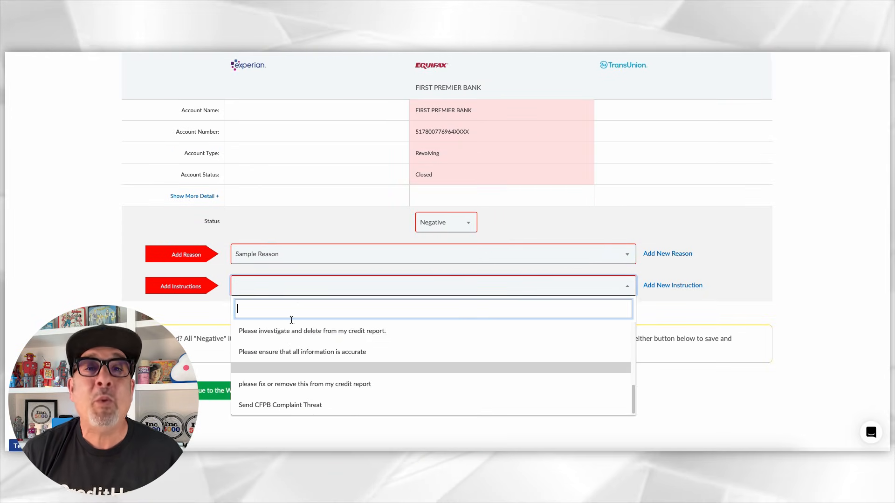
click(303, 328)
scroll(303, 327, down, 1)
click(208, 365)
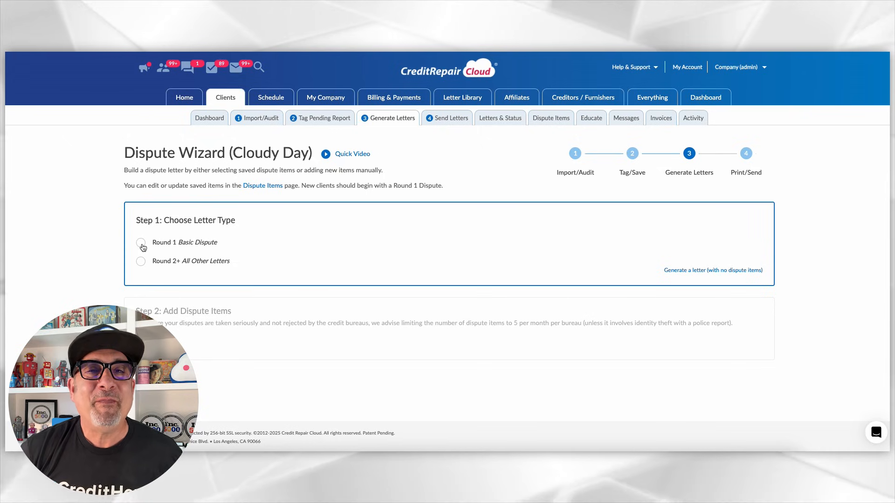
Step: Choose the Round 1 Basic Dispute letter type and add the saved CAPITAL ONE BANK USA item to the dispute
click(141, 243)
scroll(143, 249, down, 3)
click(191, 247)
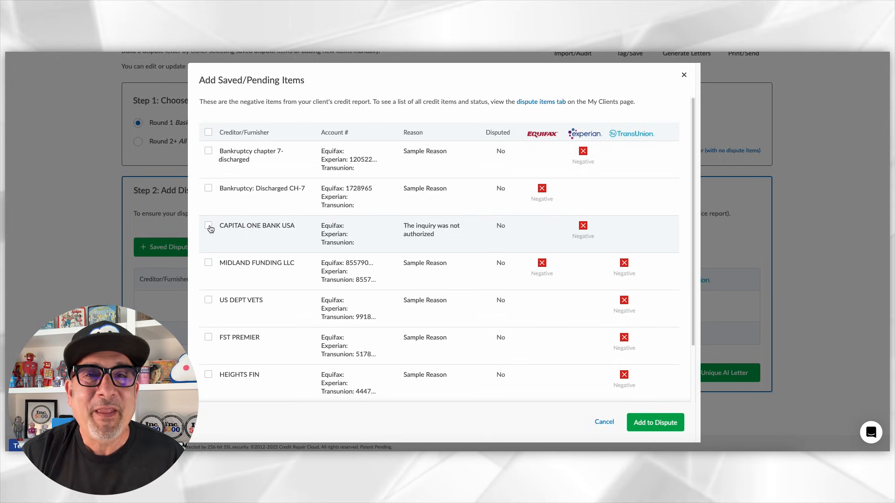
click(642, 423)
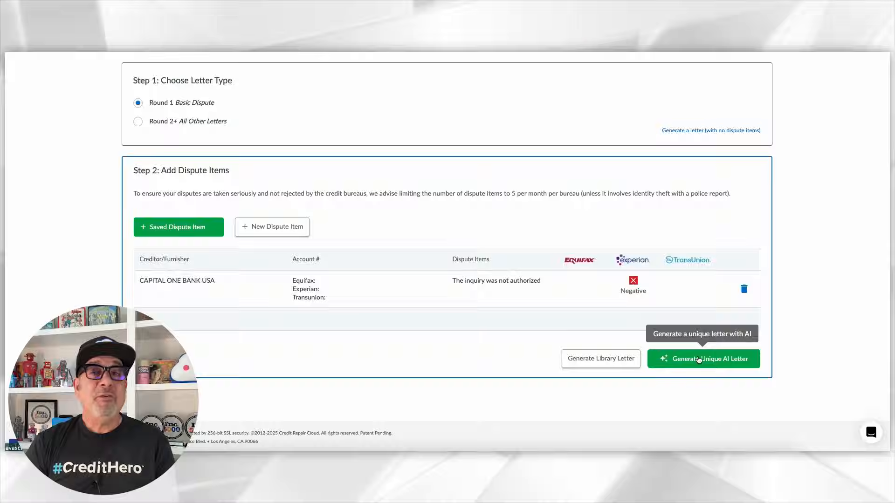
Step: Generate a unique AI letter and add "I do not remember applying for this or with this creditor." below the disputed item
click(698, 358)
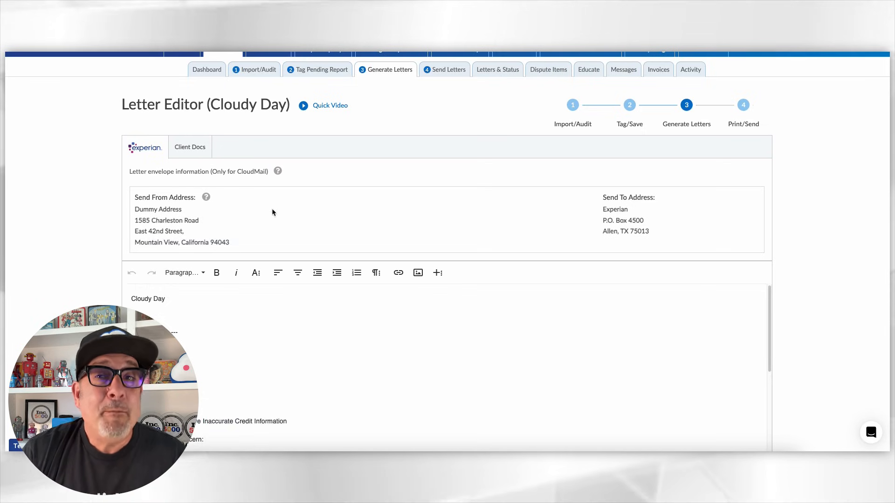
scroll(485, 317, down, 3)
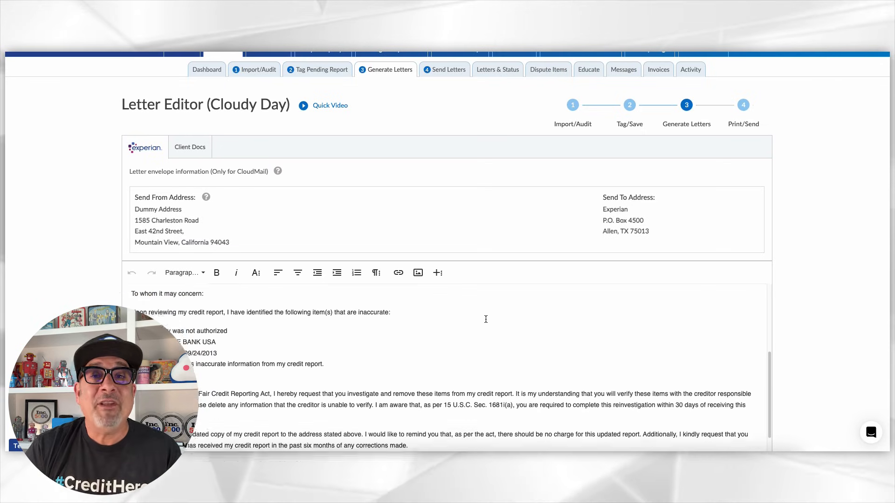
scroll(486, 319, down, 1)
click(419, 353)
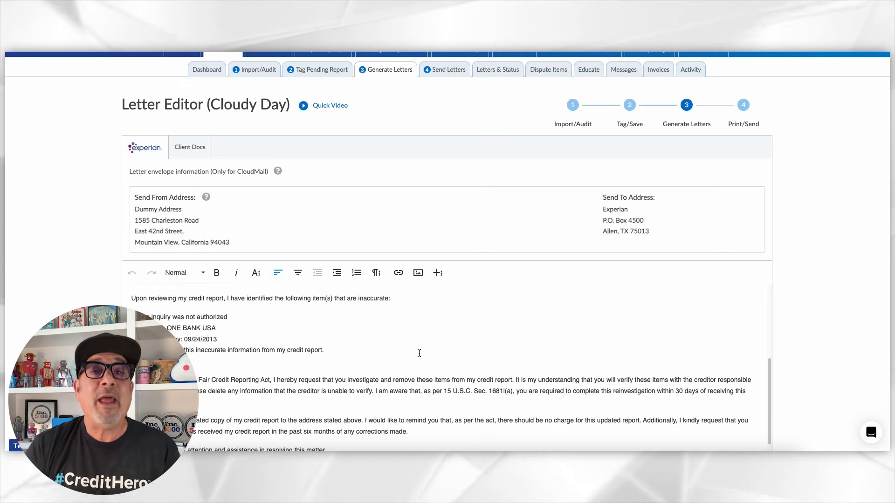
key(Return)
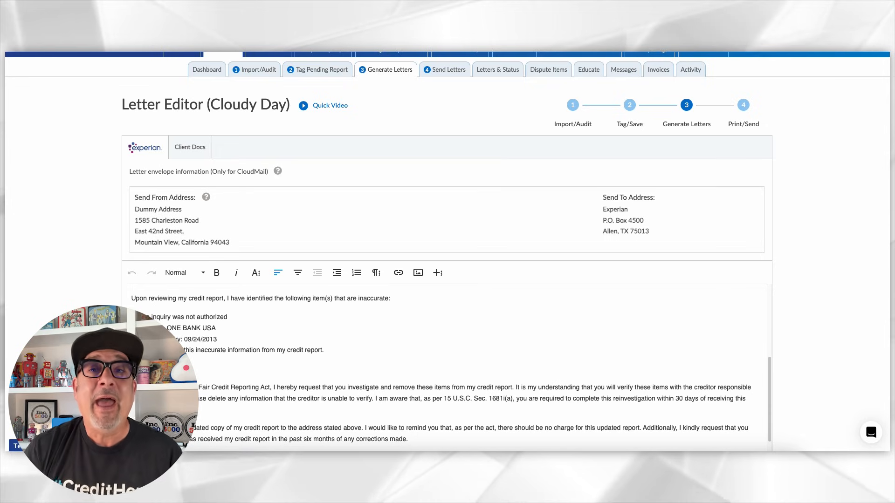
text(p)
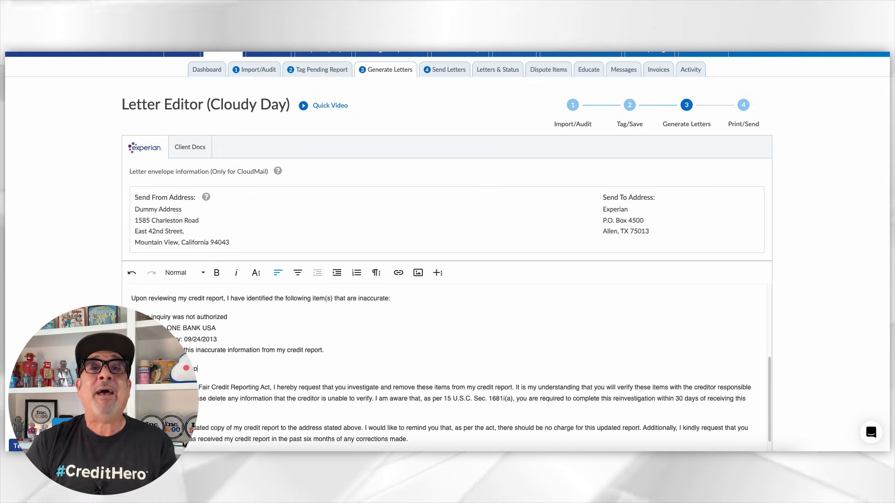
text(lying for this or)
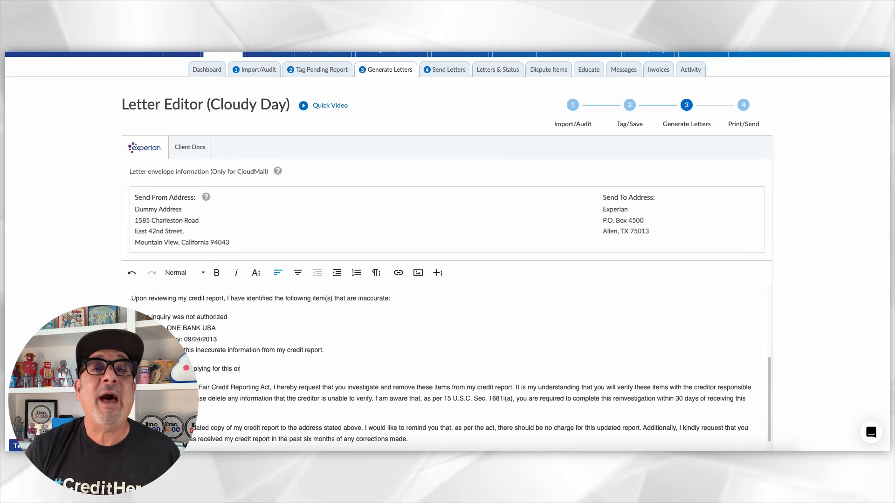
text( with this creditor.)
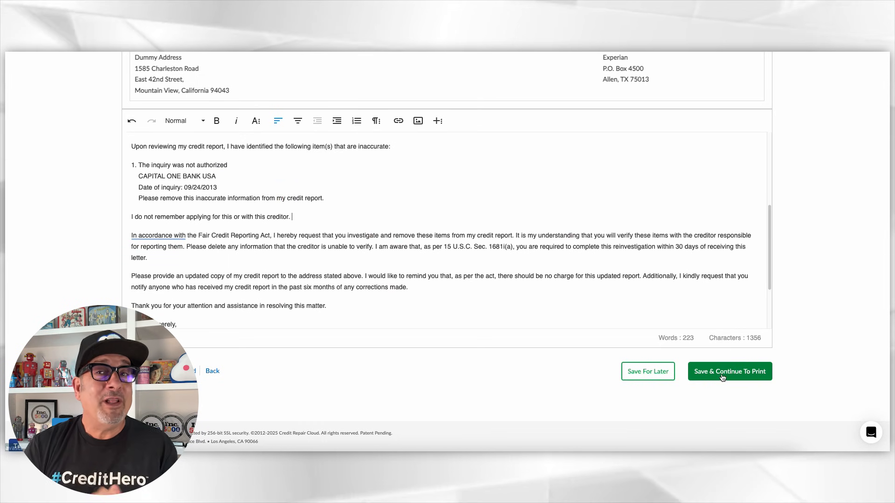
Step: Save the letter for printing as round 1, named RD1, with a follow-up task in 40 days
click(717, 371)
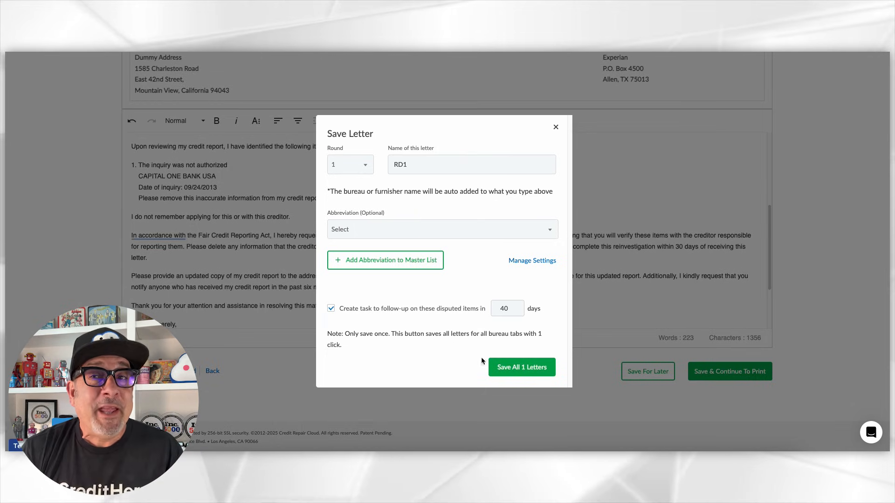
click(525, 369)
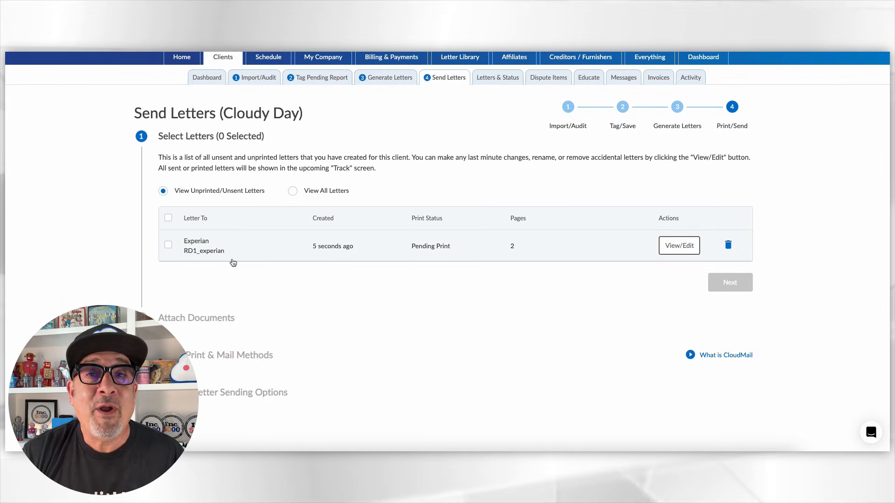
Step: Select the RD1_experian letter for sending and continue past the attachments with ID documents included on all round 1 letters
click(169, 245)
click(729, 282)
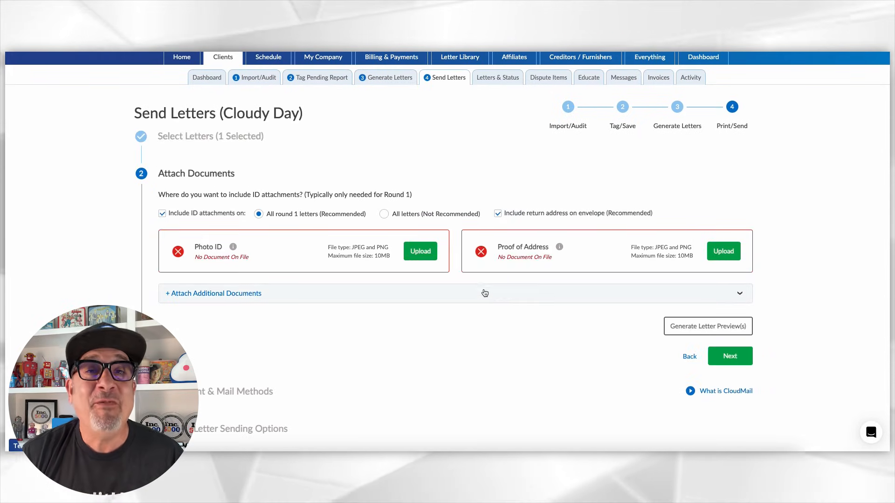
click(720, 342)
scroll(501, 310, down, 2)
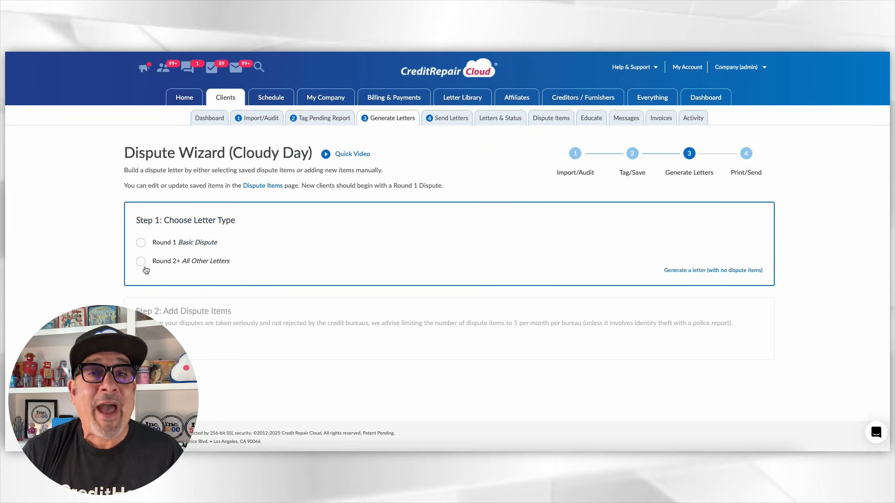
Step: Start a Round 2+ letter addressed to the Credit Bureau and add the saved CAPITAL ONE BANK USA item
click(139, 262)
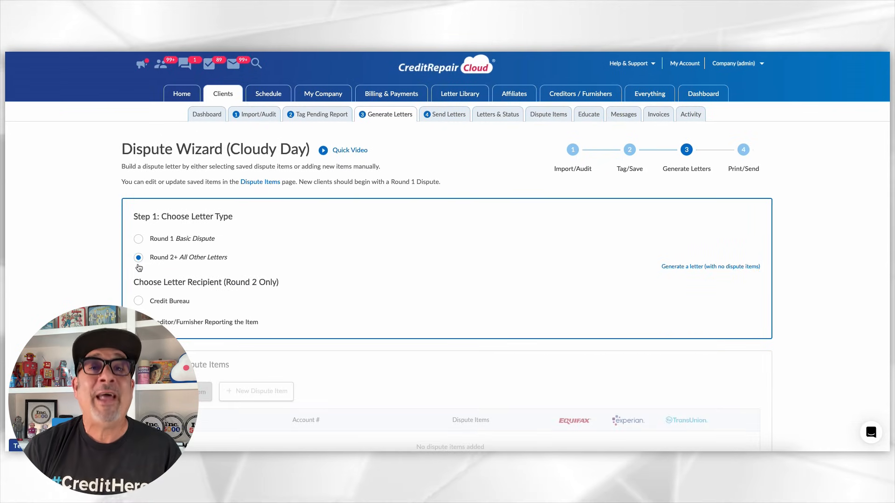
click(138, 300)
scroll(135, 298, down, 5)
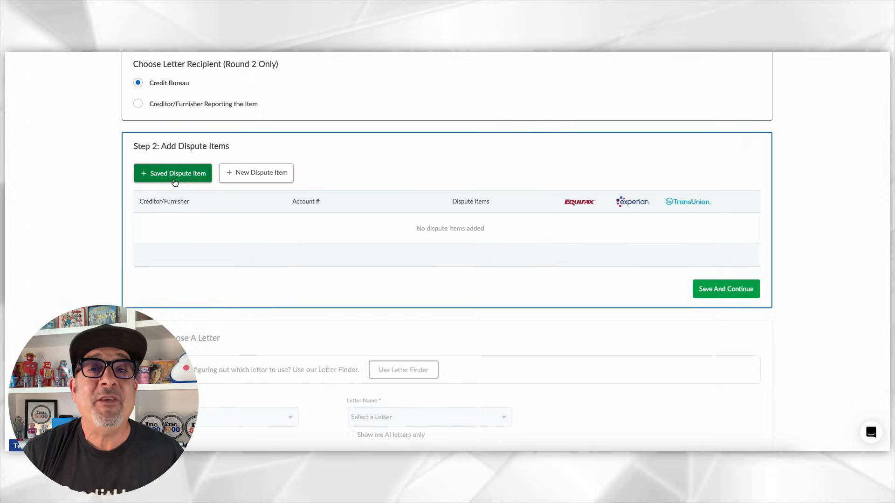
click(173, 174)
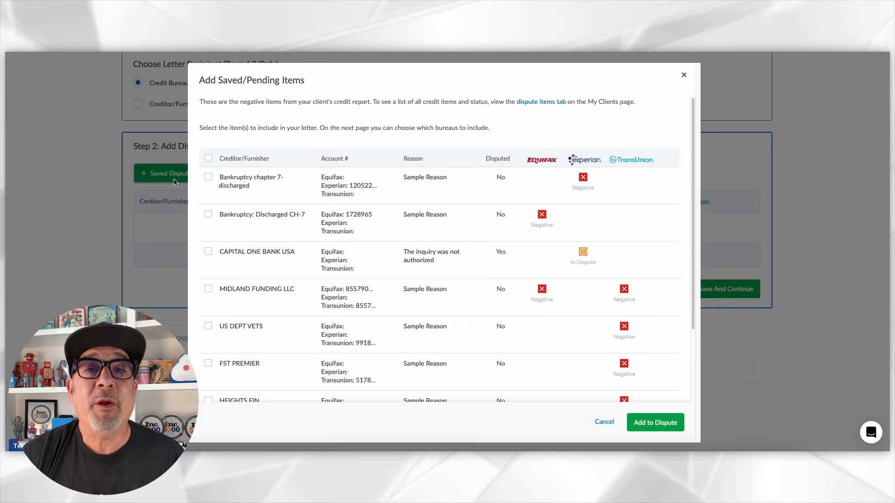
click(208, 252)
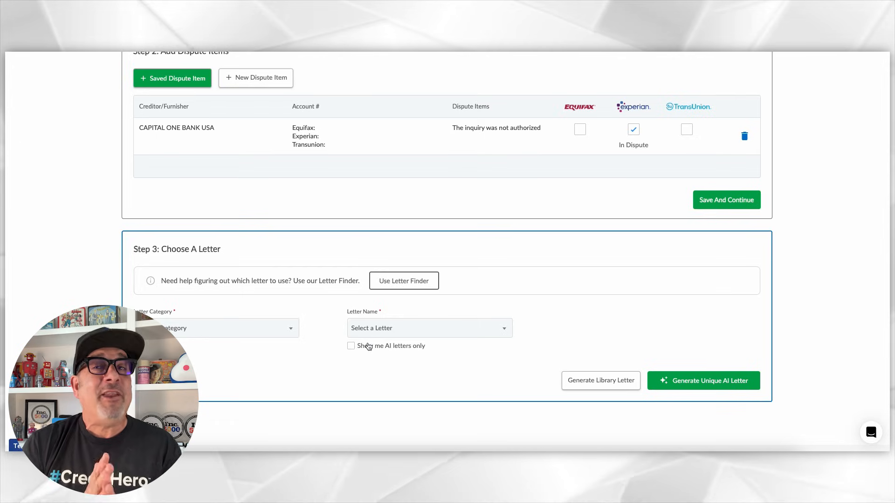
Step: Choose the bureau letters category and the Bureau Re-investigation letter
click(262, 332)
click(239, 305)
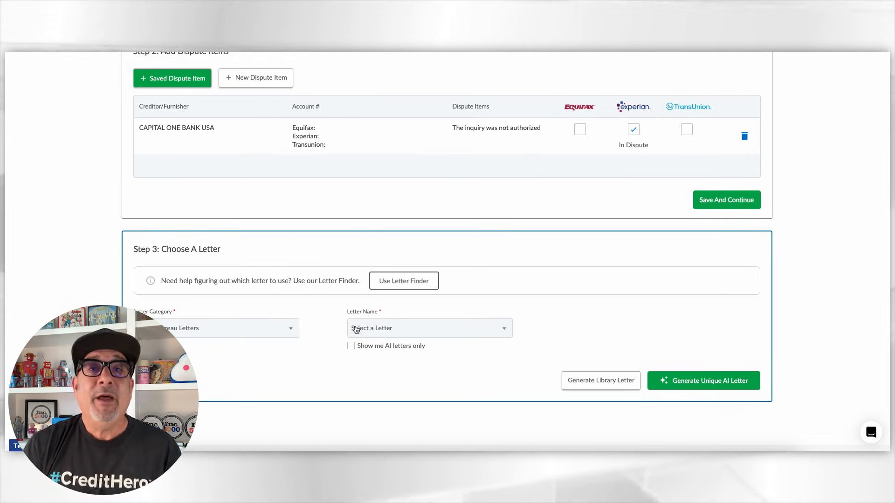
click(382, 331)
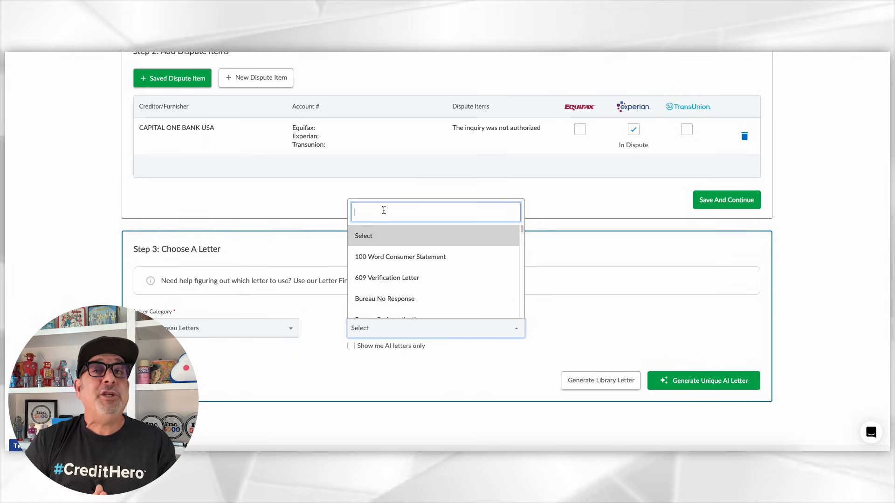
text(bureau)
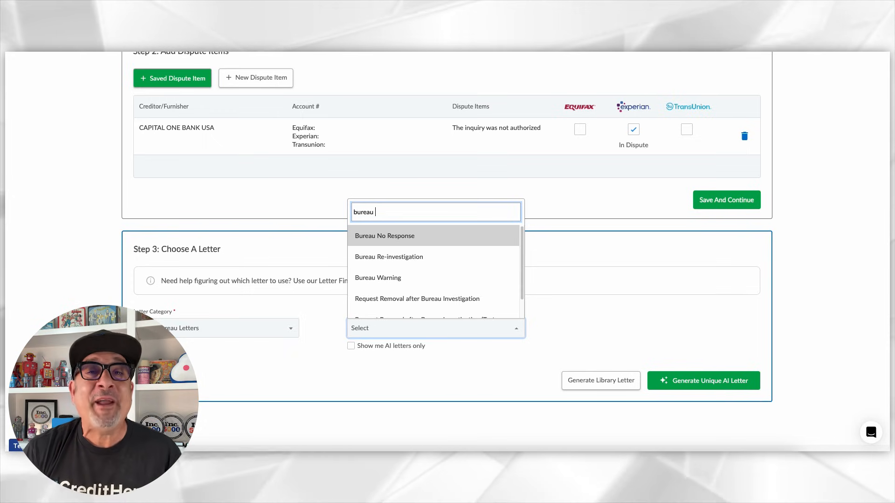
click(415, 257)
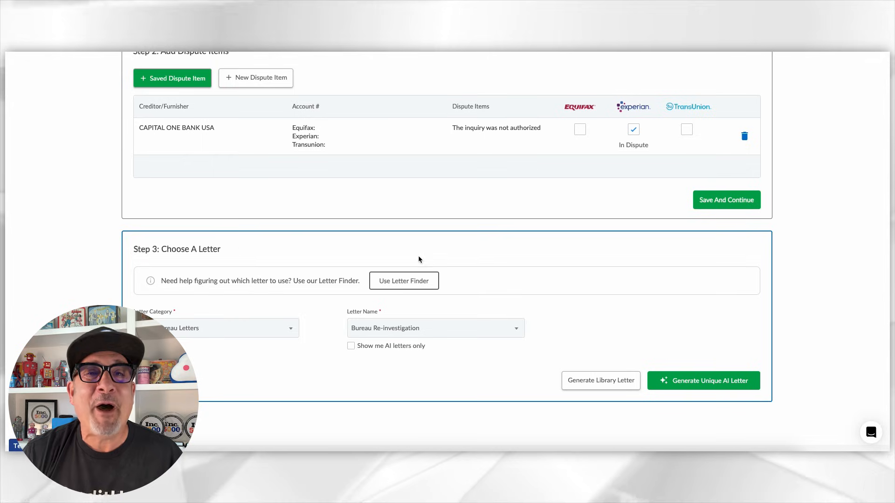
Step: Generate a unique AI letter for the second round, review its text and continue to saving it for print
click(690, 382)
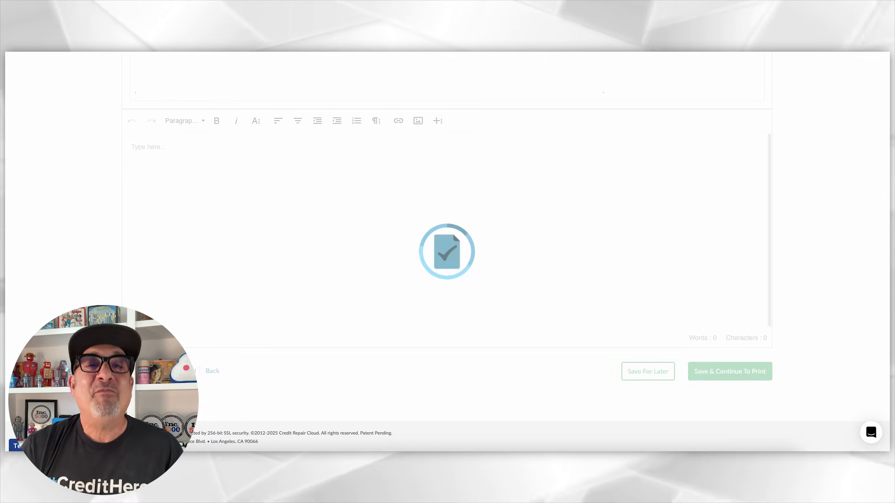
scroll(645, 298, down, 10)
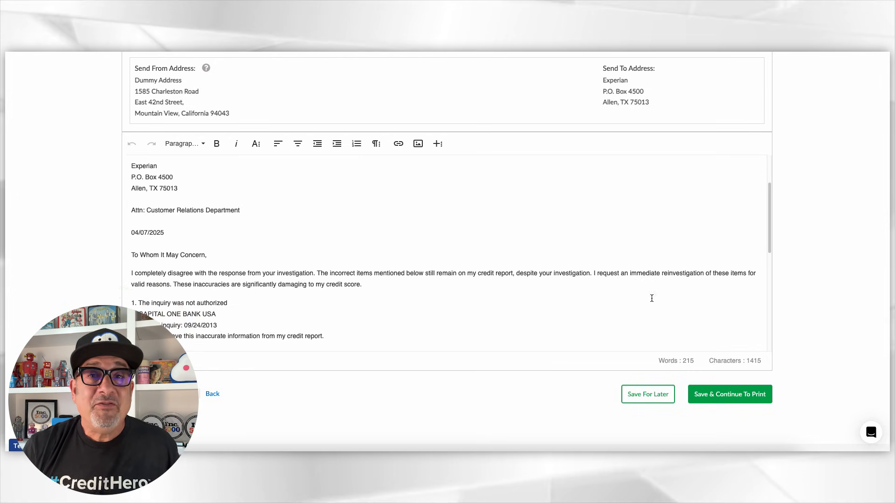
click(745, 393)
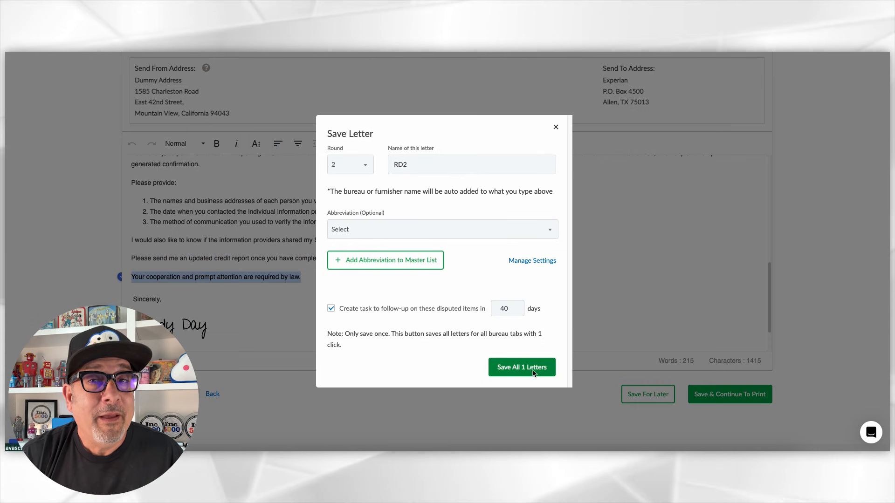